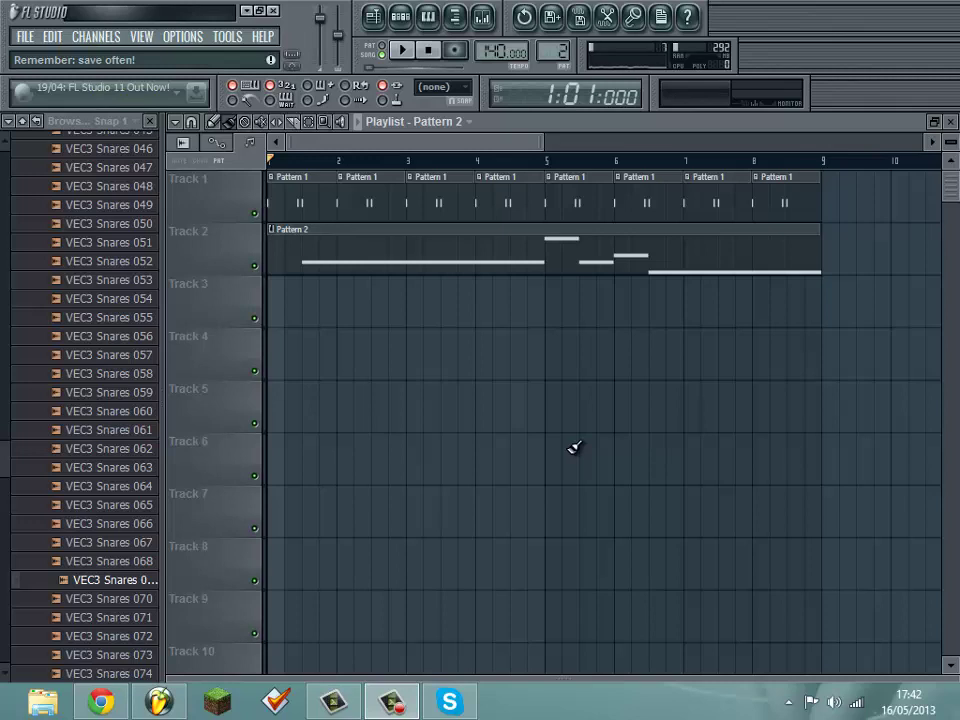
Play the song briefly, then open the Massive channel's editor and audition its current patch.
left_click(401, 49)
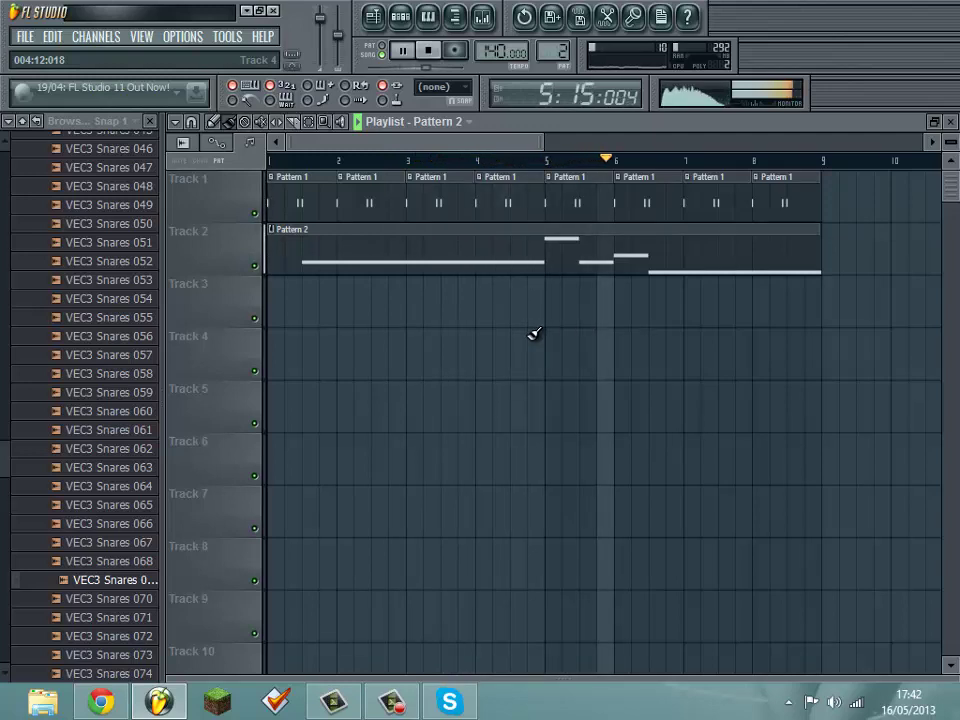
left_click(433, 52)
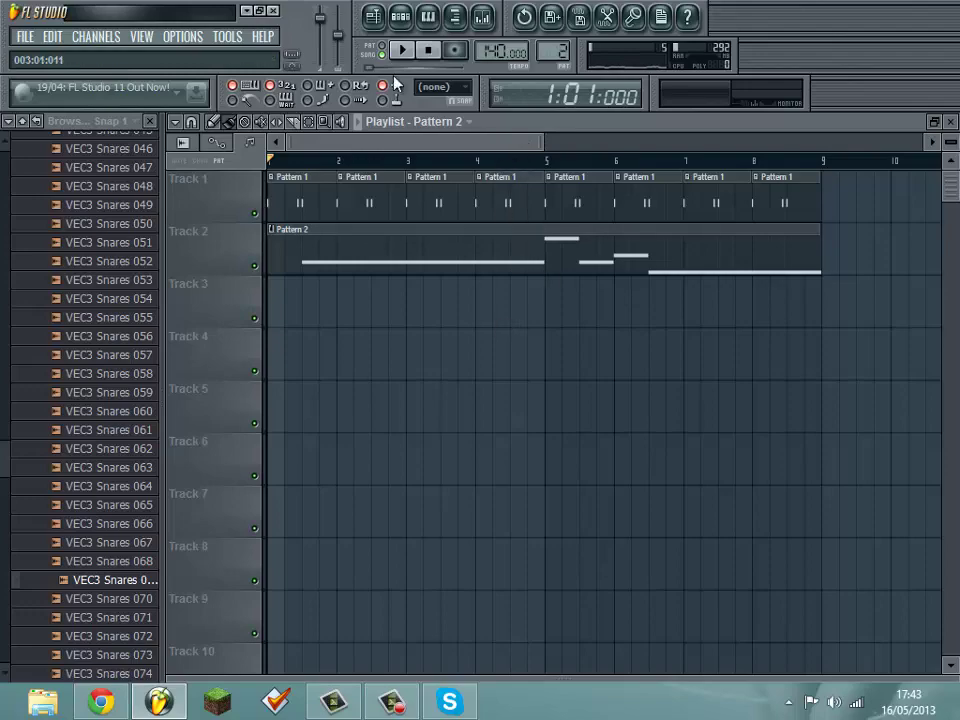
left_click(400, 16)
left_click(300, 286)
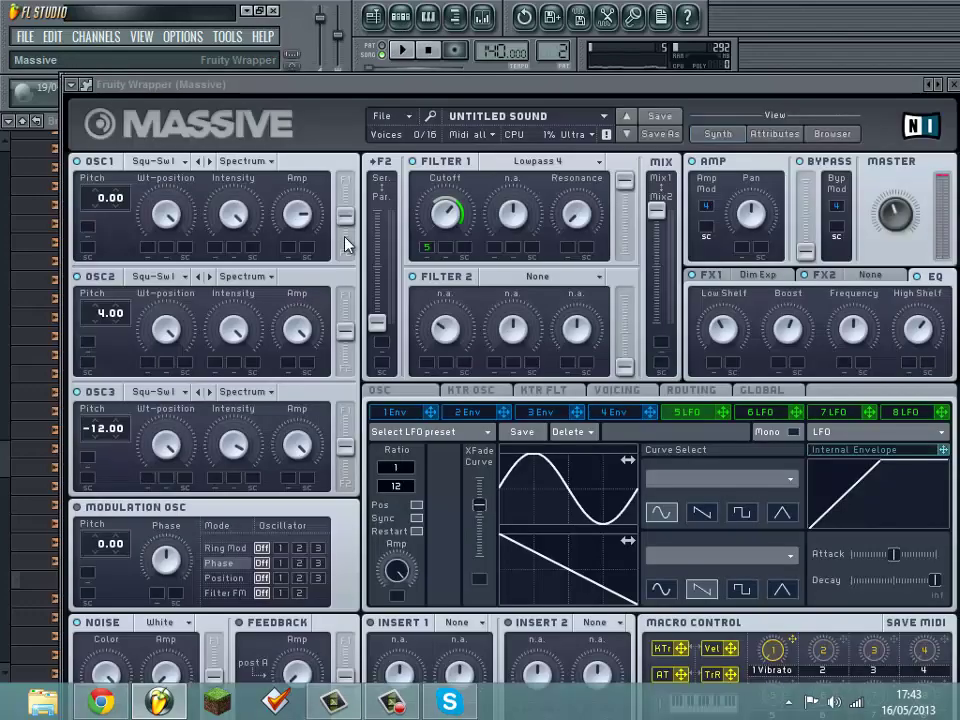
left_click_drag(175, 84, 143, 12)
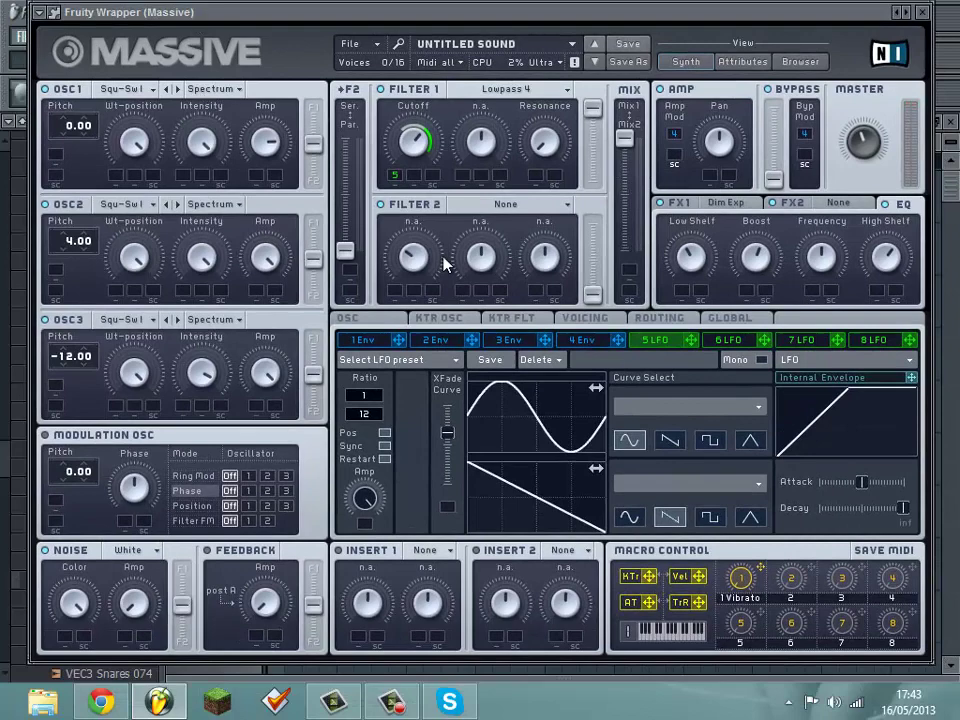
key("space")
Reset Massive to a blank patch with File > New Sound and audition it.
left_click(345, 46)
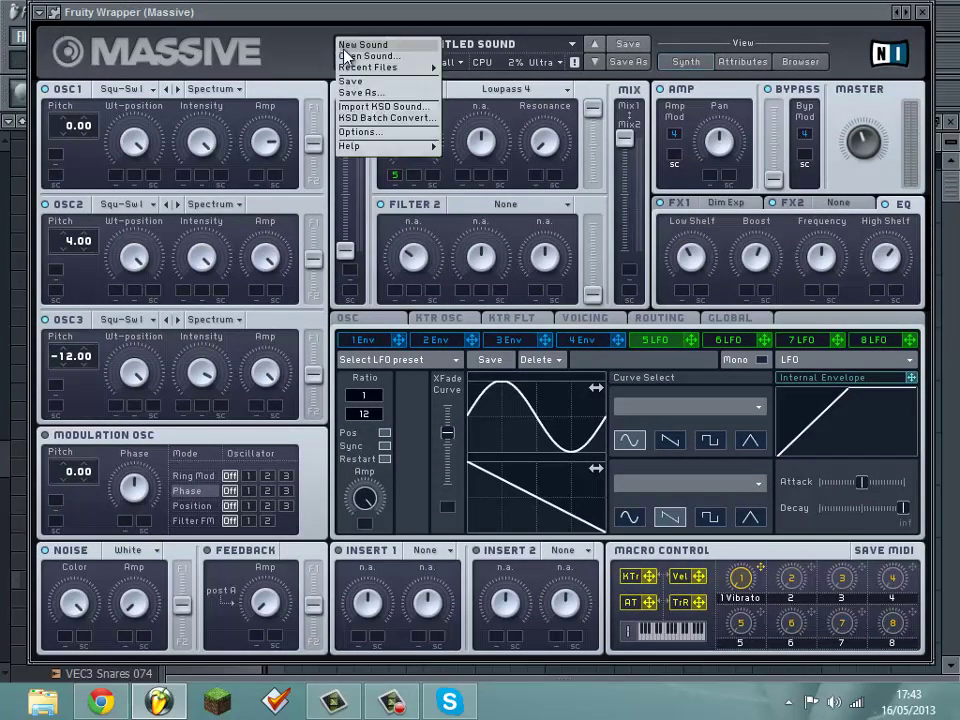
left_click(348, 42)
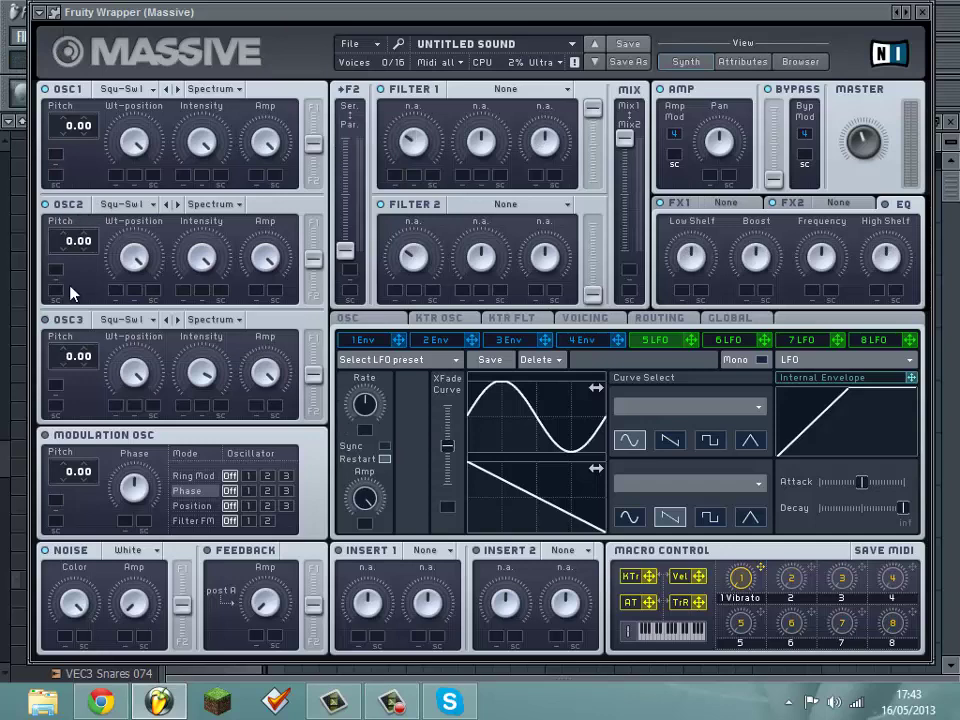
key("space")
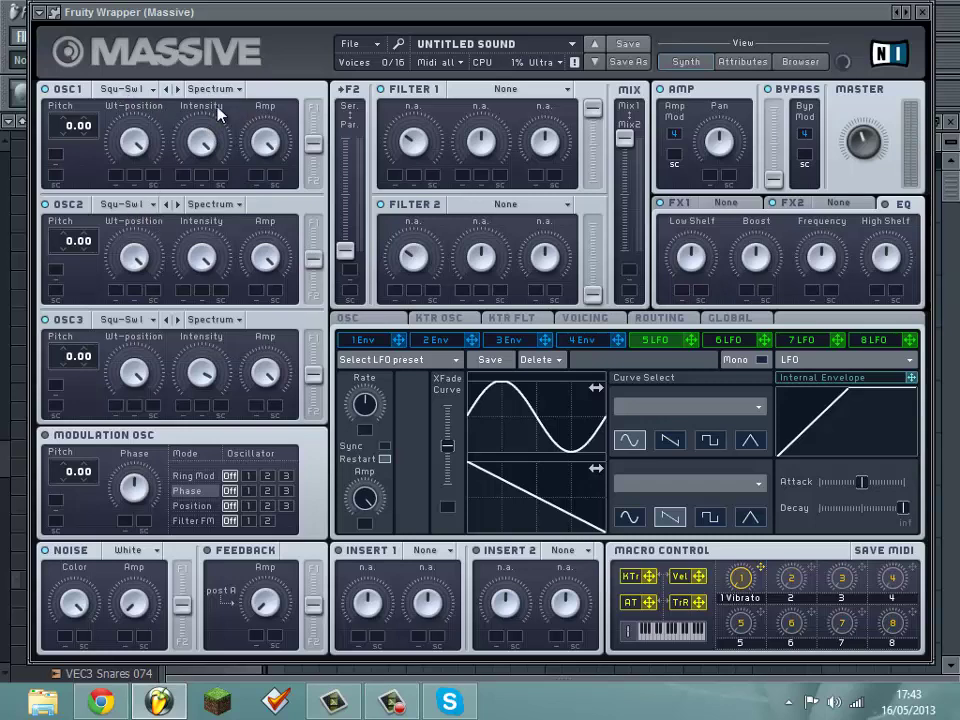
Tune OSC3 down to -12.00 and OSC2 up to 4.00, dismissing the credits box.
left_click(68, 366)
left_click_drag(74, 249, 74, 234)
left_click(128, 47)
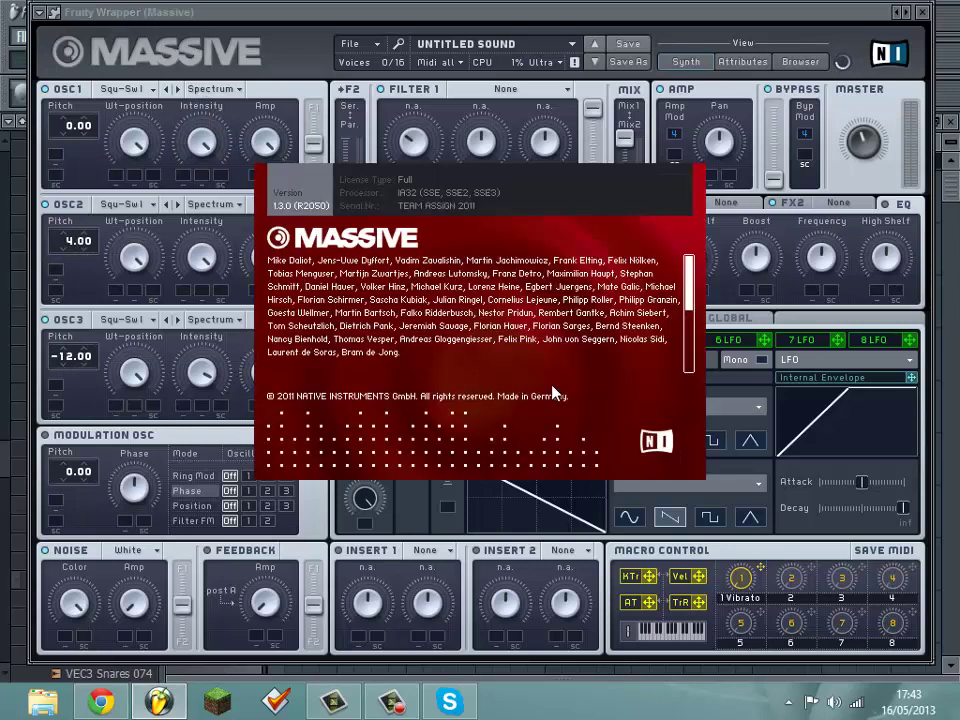
left_click(556, 392)
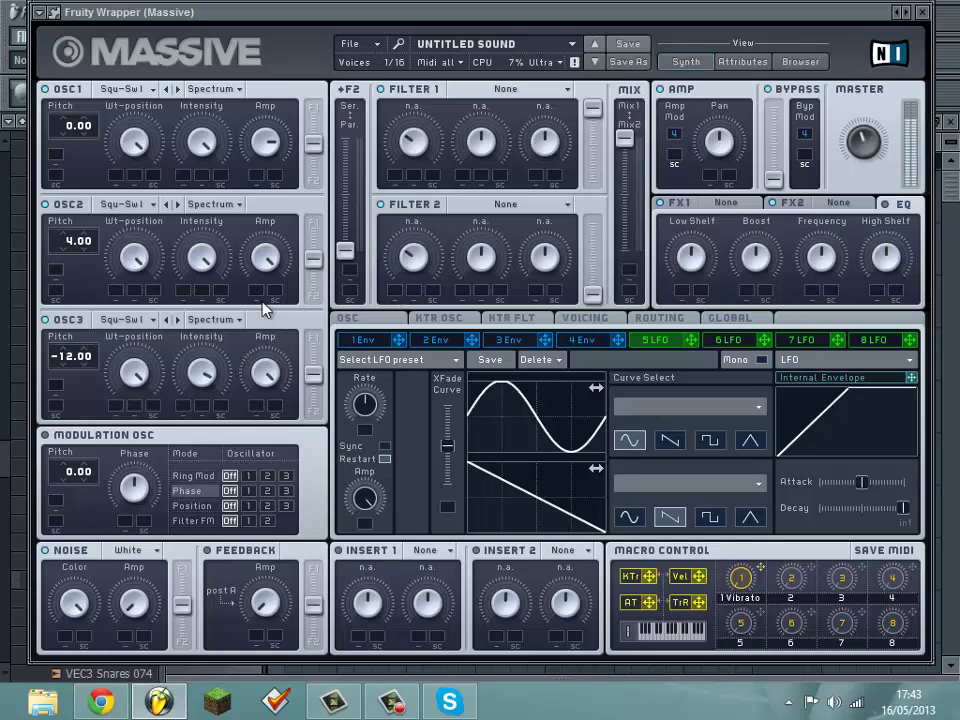
Switch the voicing to Monorotate and load Dimension Expander into the FX1 slot.
left_click(603, 319)
left_click(418, 457)
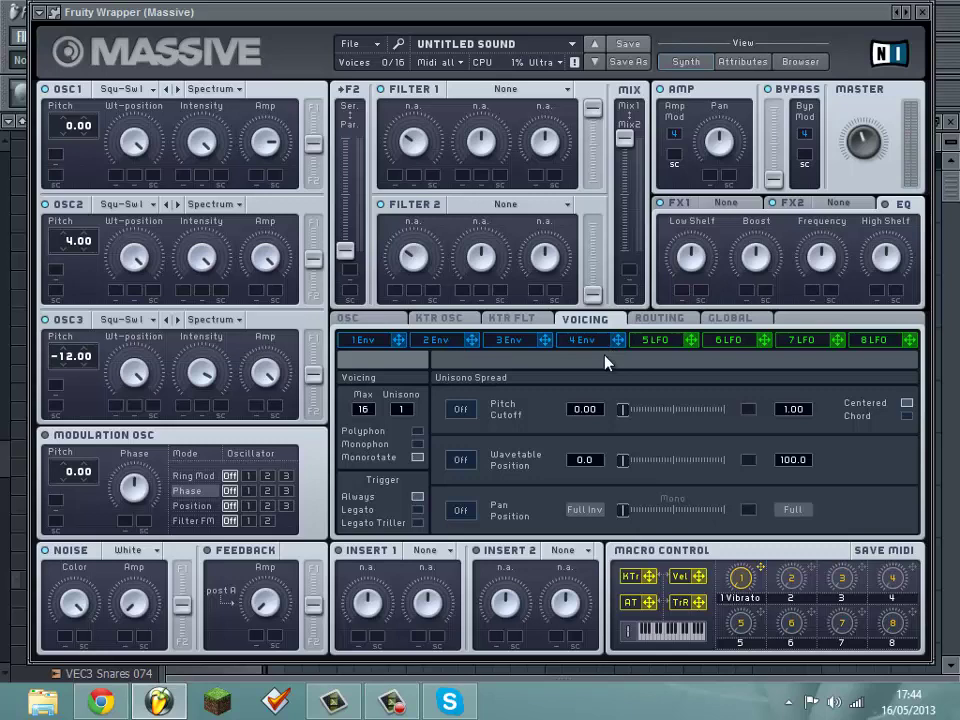
left_click(727, 203)
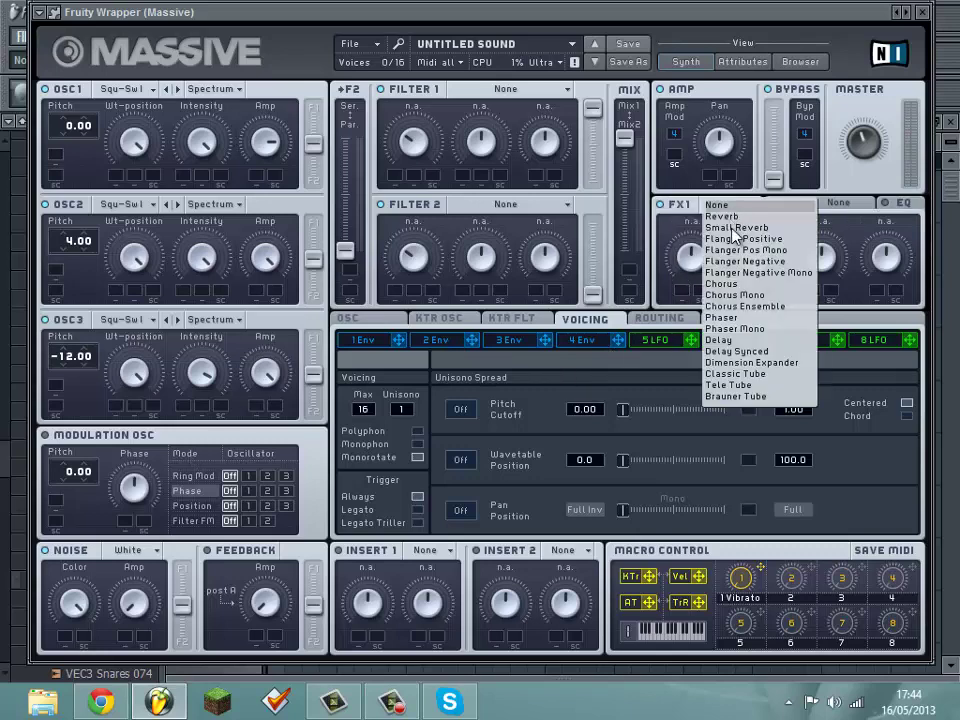
left_click(765, 364)
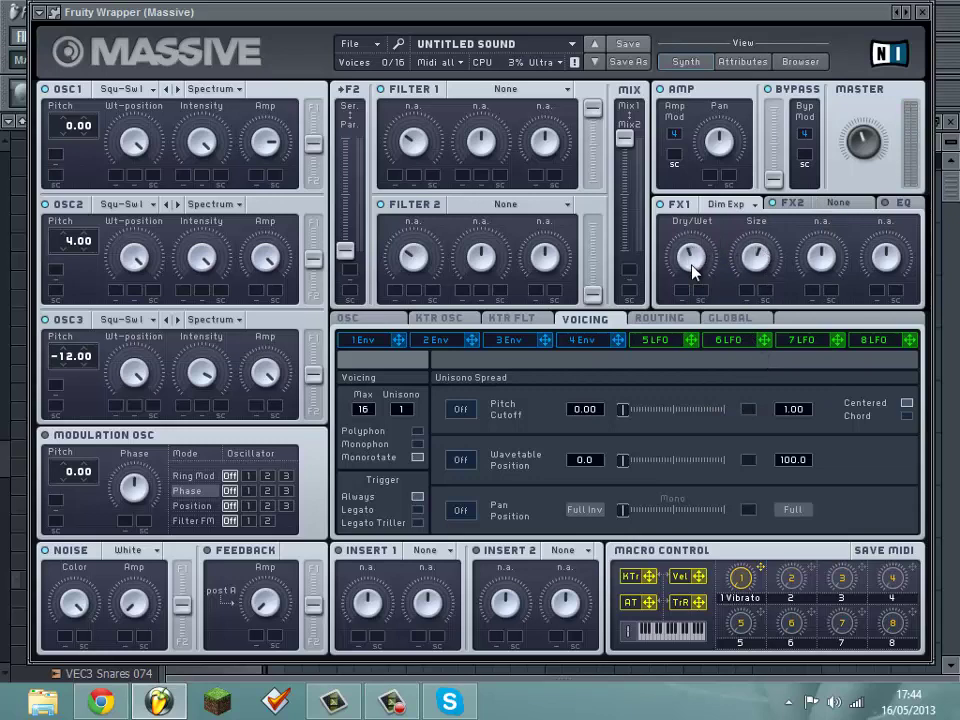
left_click(186, 53)
left_click(475, 243)
Show the EQ knobs beside FX1/FX2, then browse Massive's header menus and close the credits box.
left_click(902, 203)
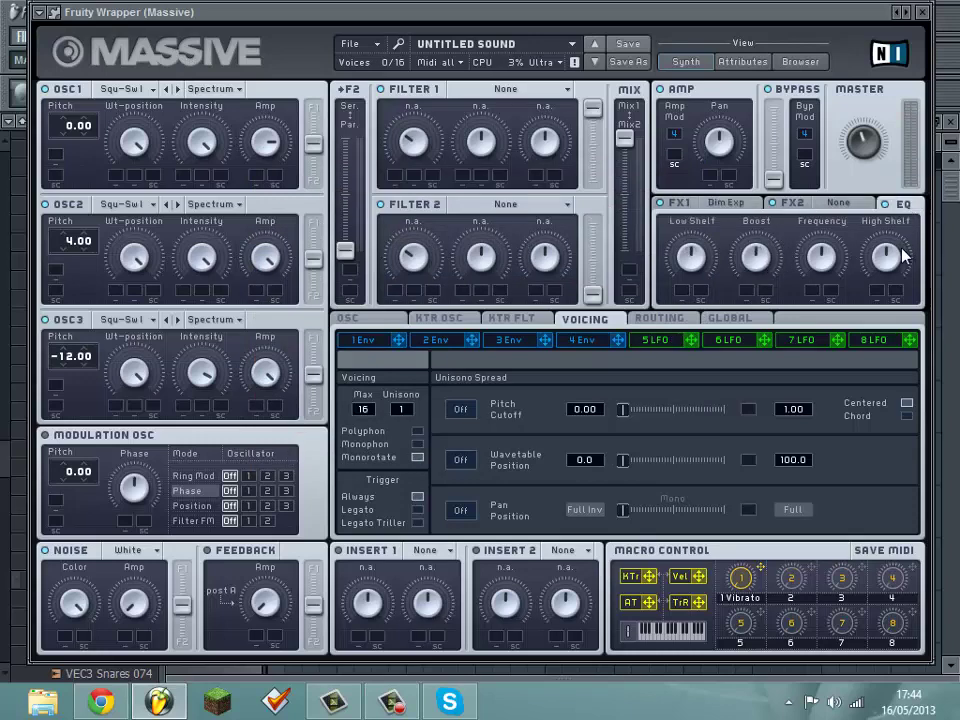
left_click(188, 60)
left_click(333, 195)
left_click(188, 55)
left_click(306, 143)
left_click(250, 62)
left_click(296, 153)
left_click(125, 52)
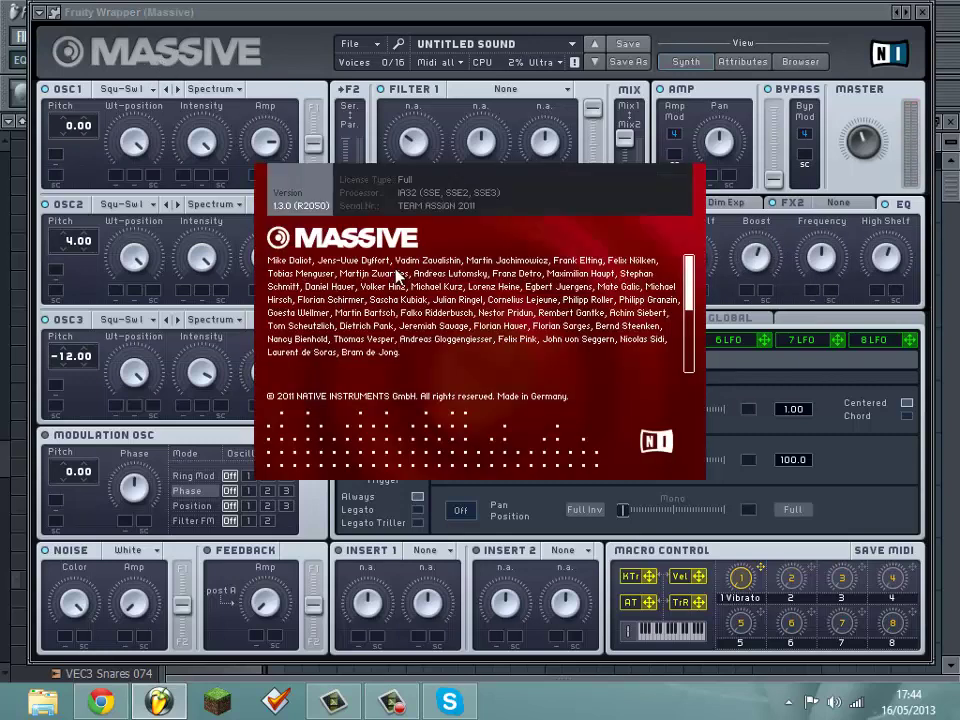
left_click(400, 276)
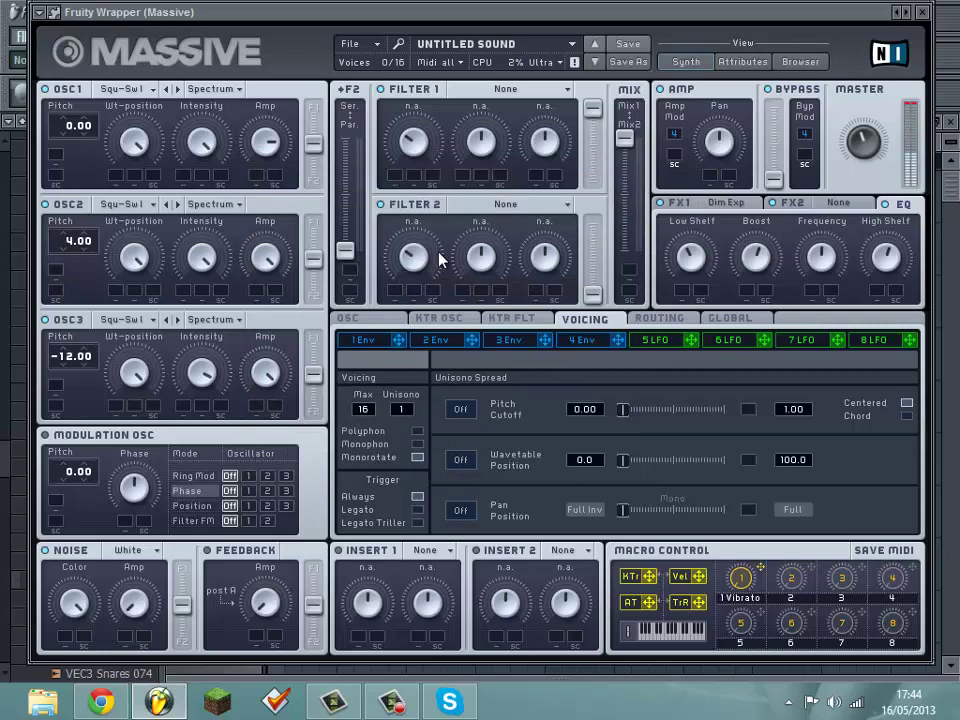
Set Filter 1 to Lowpass 4 and assign LFO 5 to its cutoff.
left_click(656, 340)
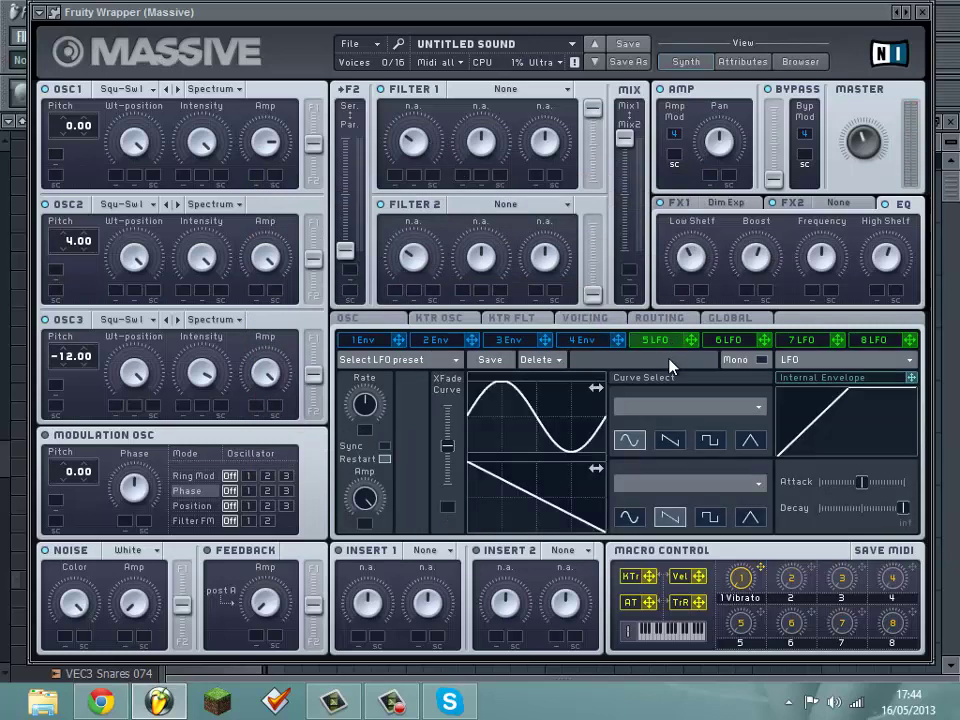
left_click(527, 88)
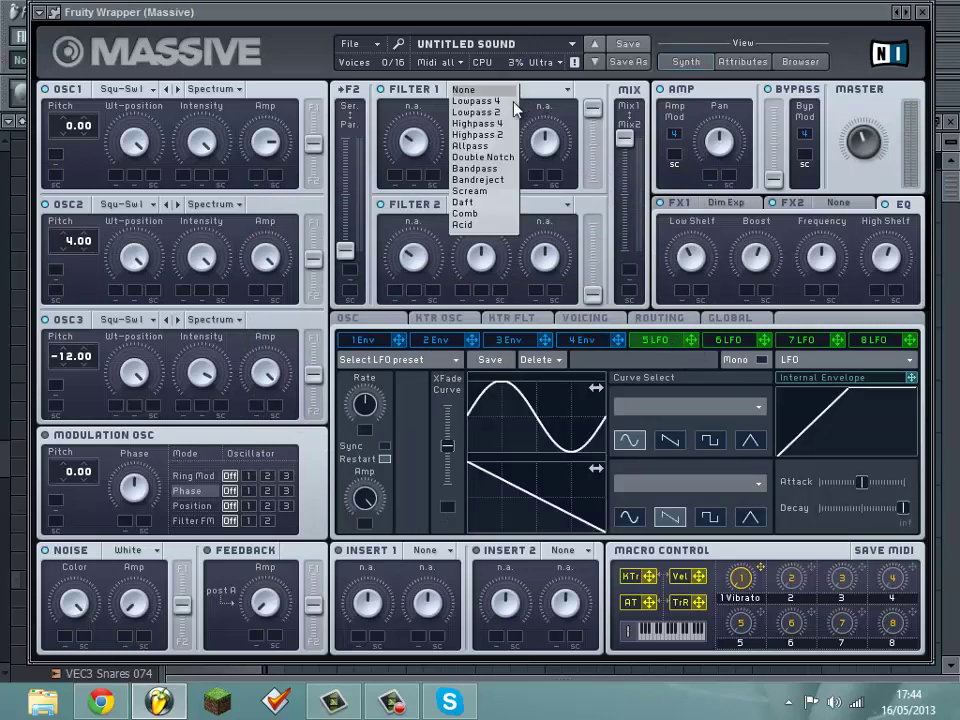
left_click(496, 102)
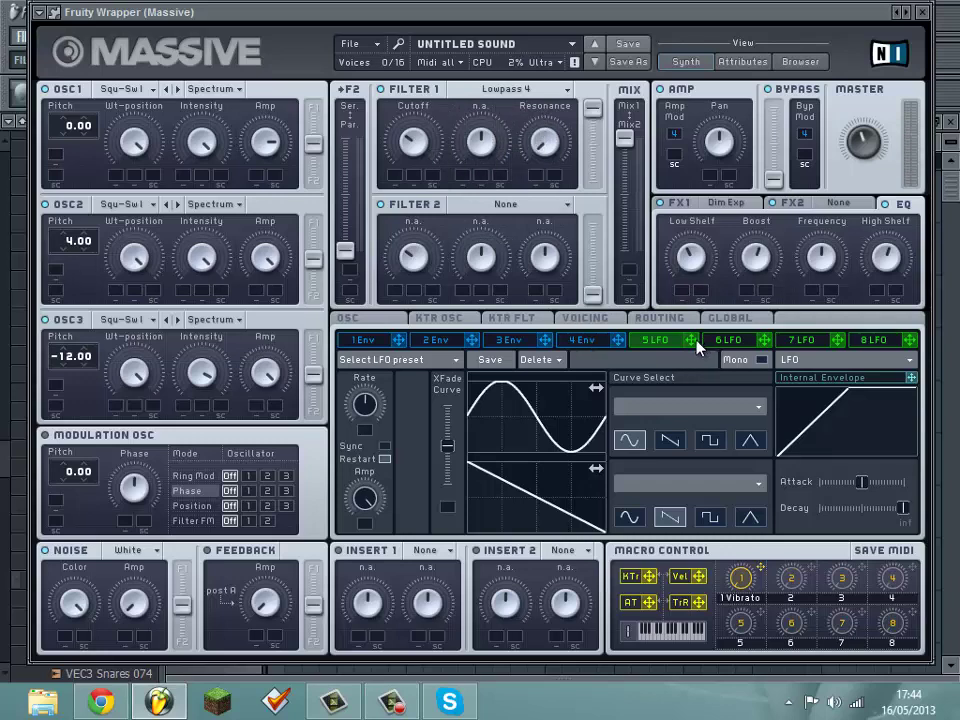
left_click_drag(697, 343, 401, 177)
Set LFO 5's cutoff modulation amount, enable Sync and choose a 1/12 ratio.
left_click_drag(396, 180, 400, 138)
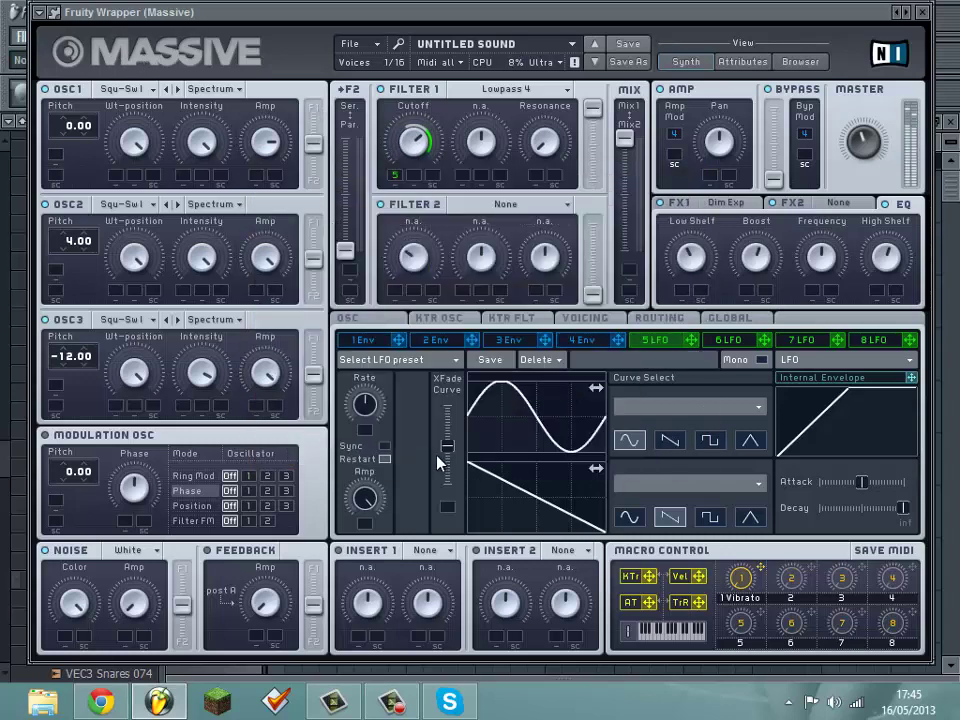
left_click_drag(448, 447, 455, 430)
left_click(384, 447)
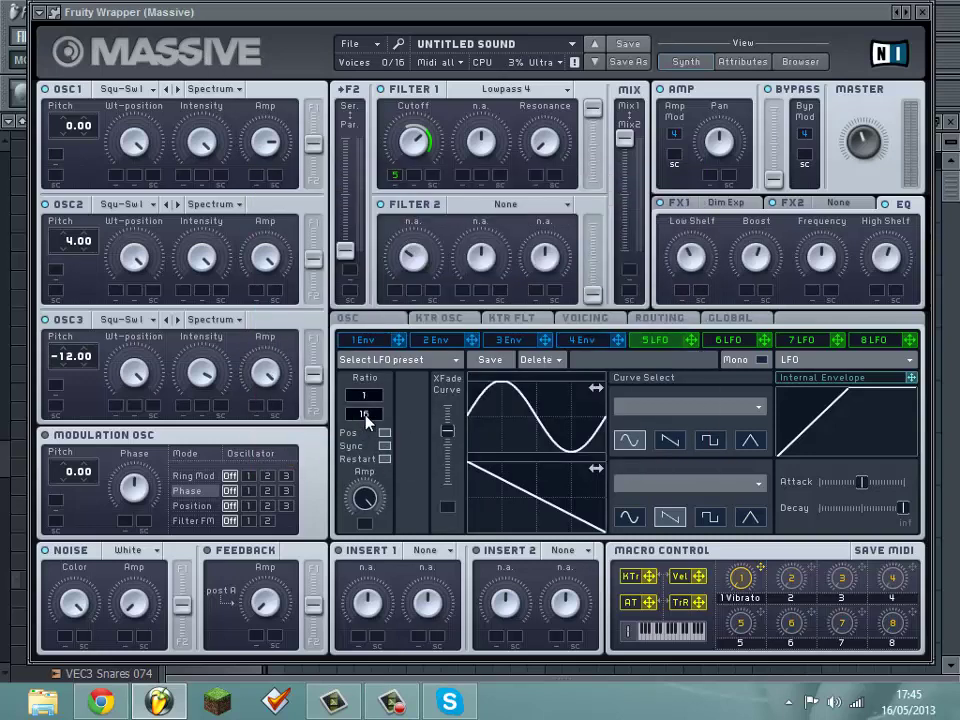
scroll(364, 414, "down", 4)
left_click(393, 259)
left_click(151, 50)
left_click(332, 214)
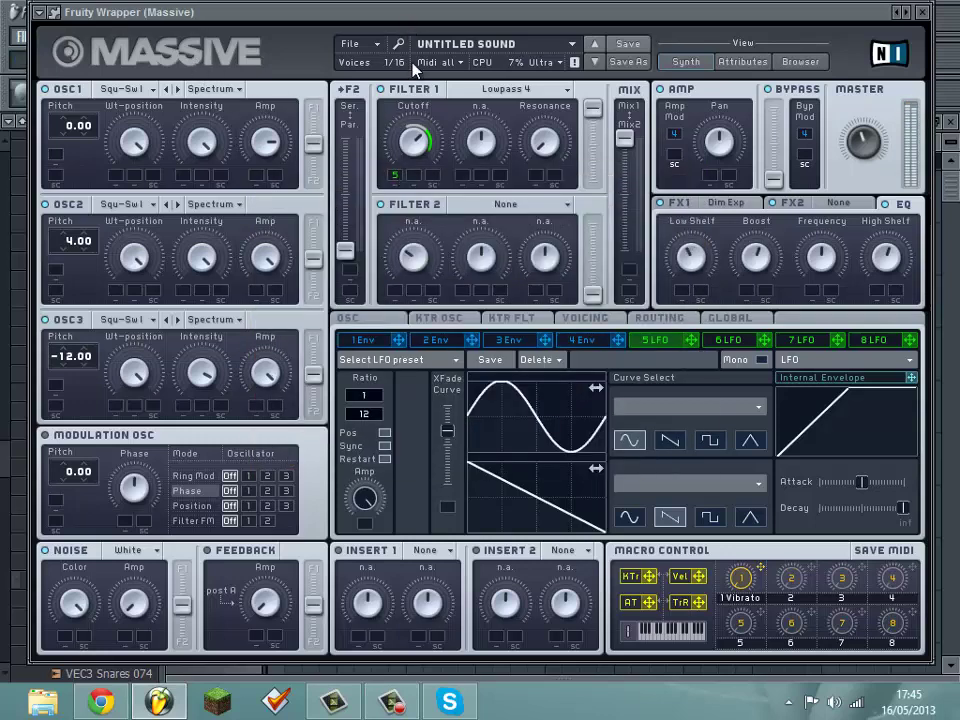
left_click_drag(415, 12, 415, 73)
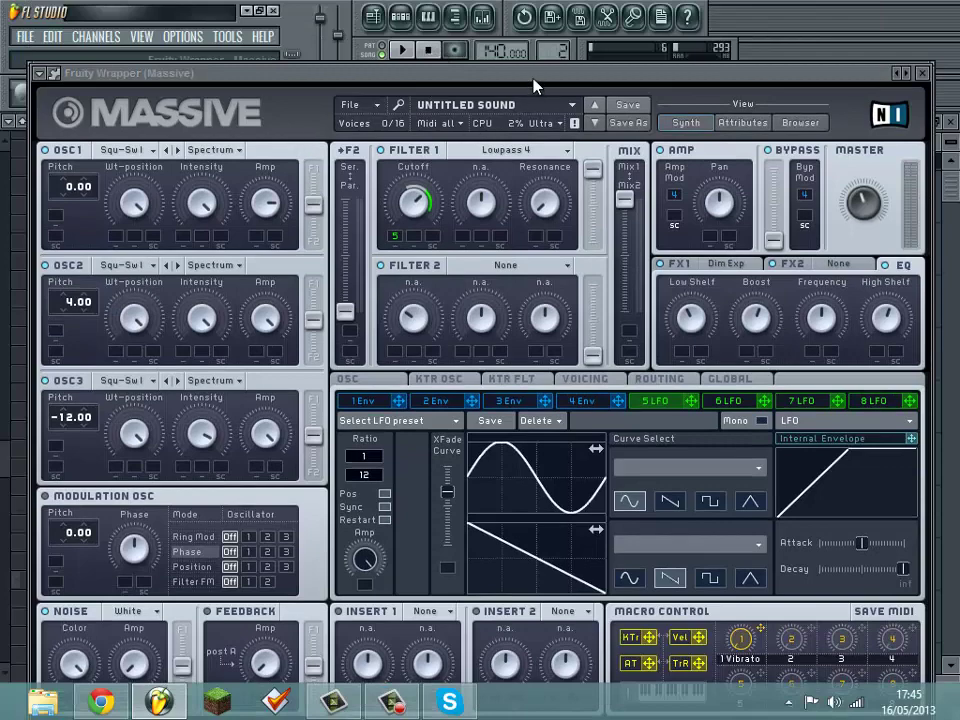
Close the Massive window and play the song briefly to hear the new patch.
left_click_drag(533, 79, 526, 57)
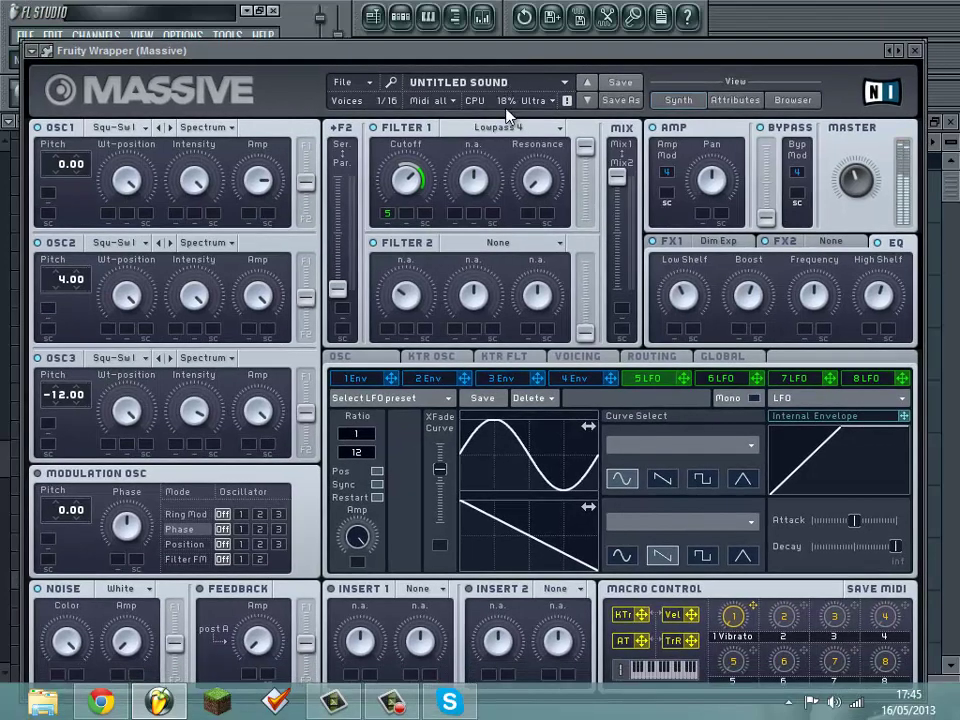
key("Escape")
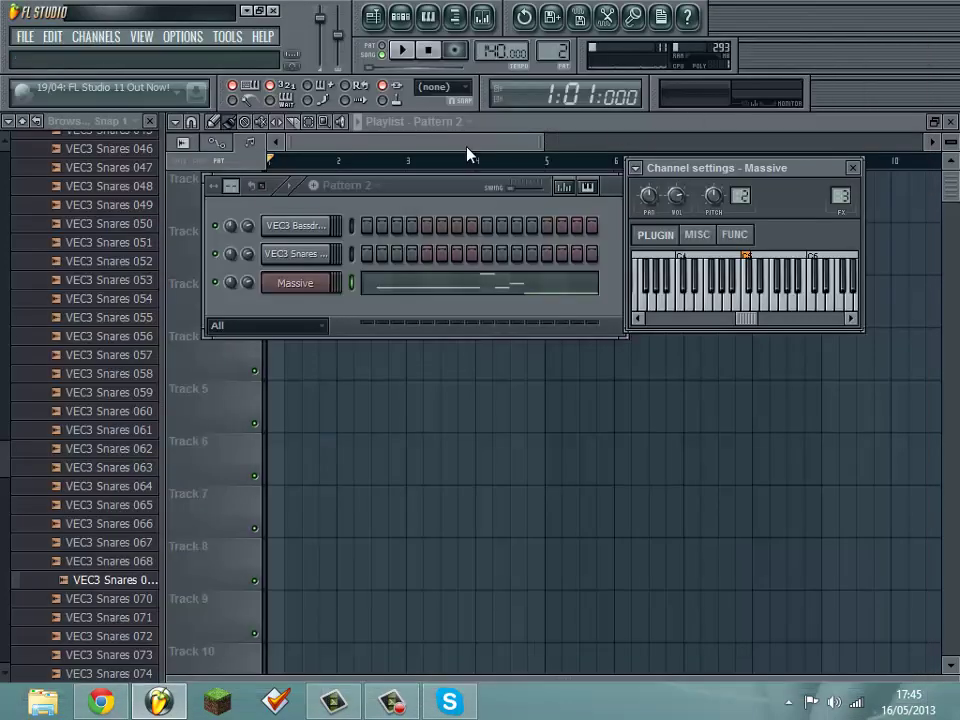
key("space")
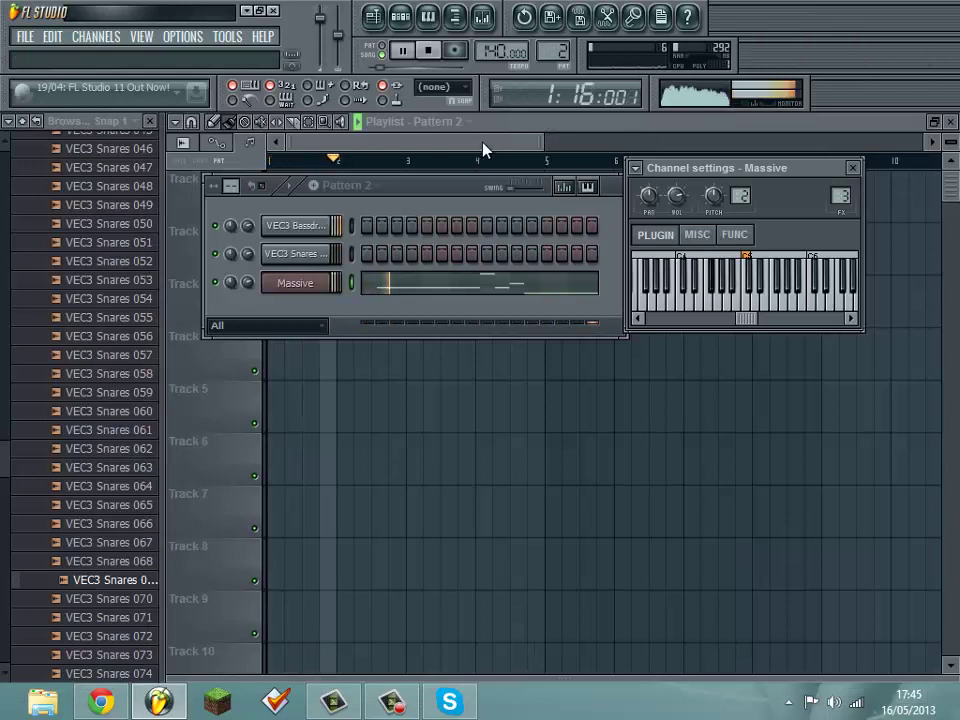
key("space")
Check the first mixer effect slot without adding a plugin, then return to the playlist and play.
left_click(481, 16)
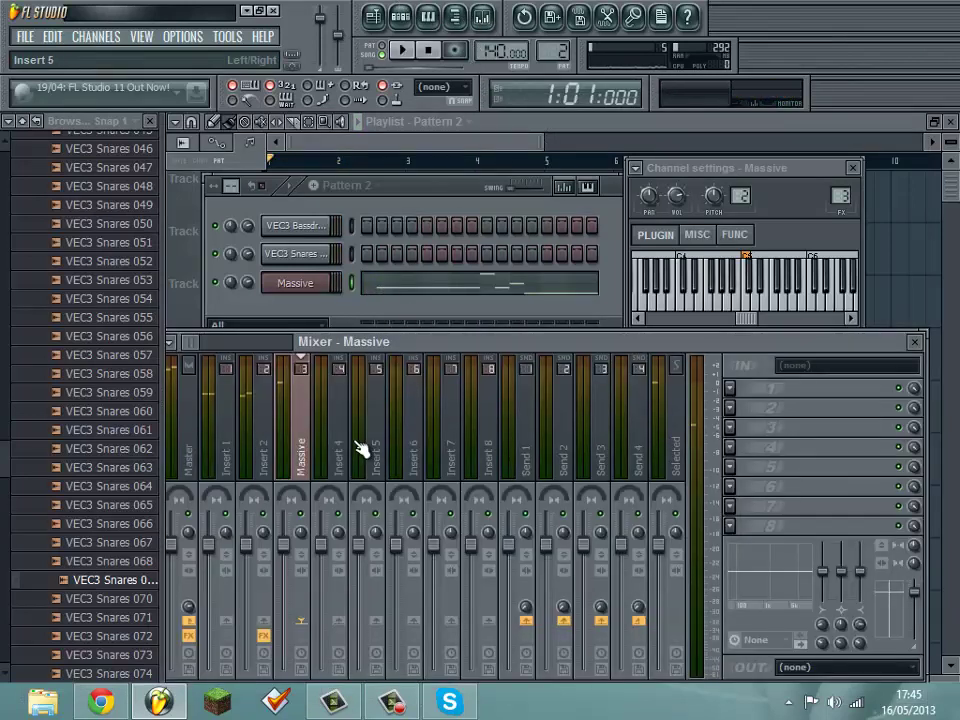
key("space")
key("space")
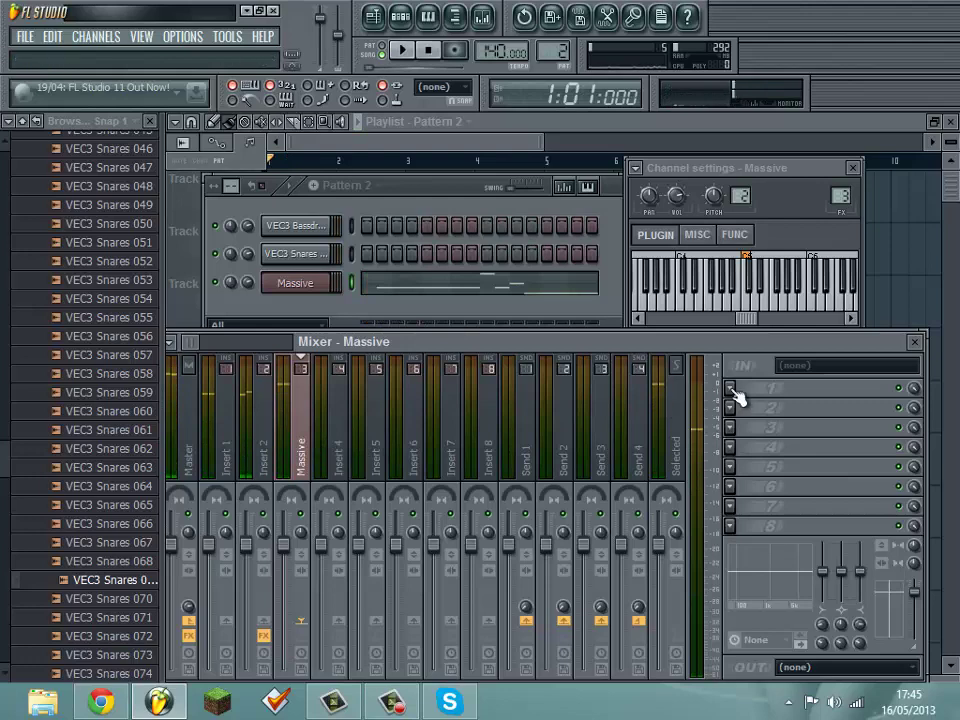
left_click(733, 393)
left_click(438, 120)
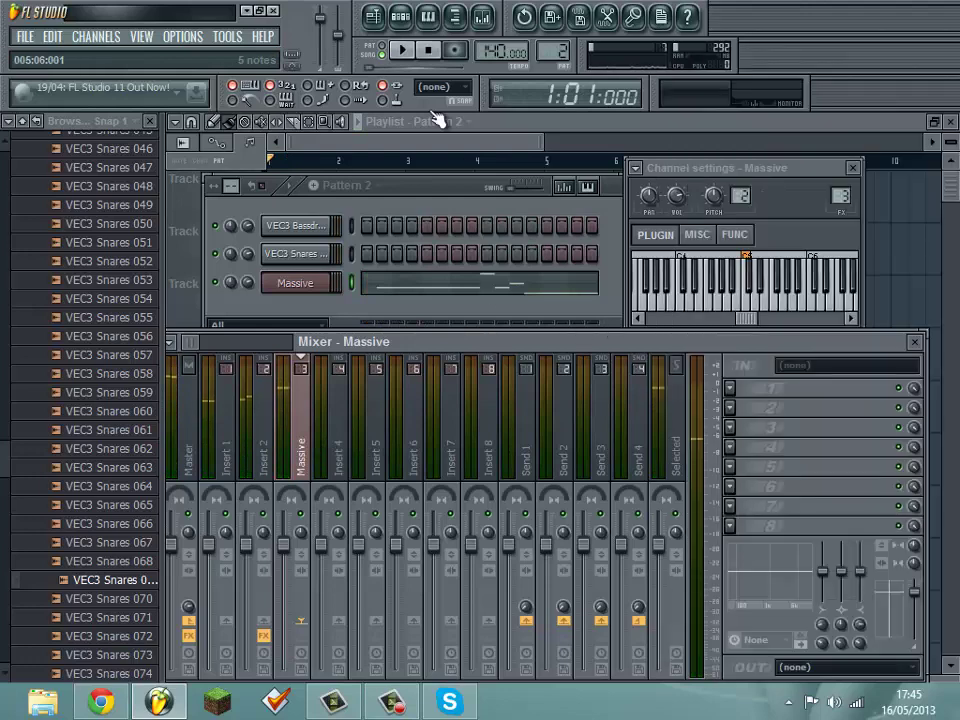
left_click(270, 150)
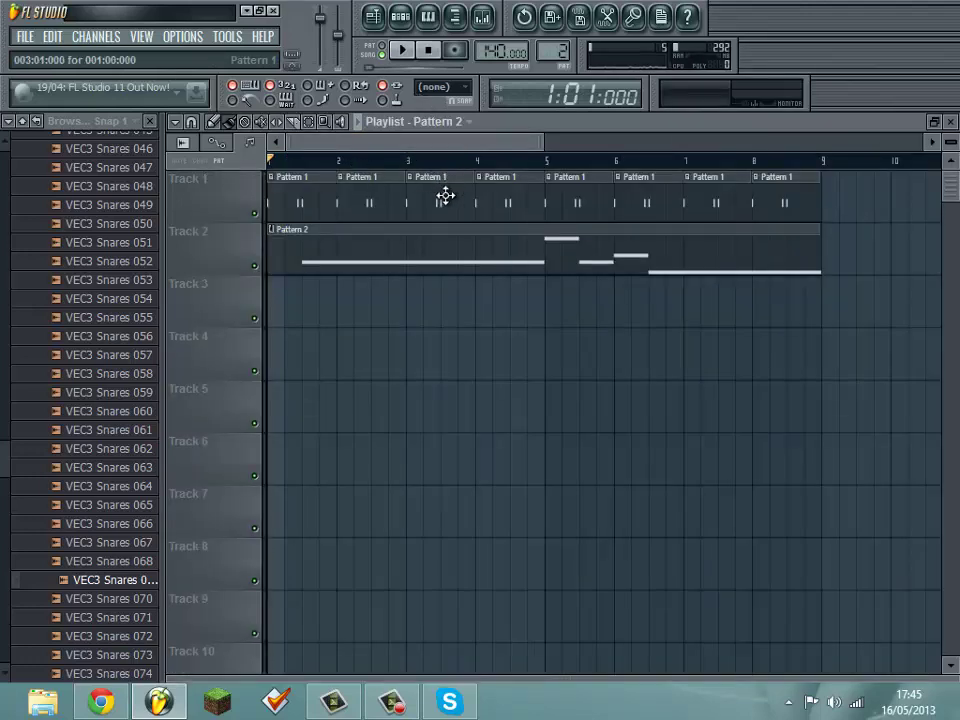
key("space")
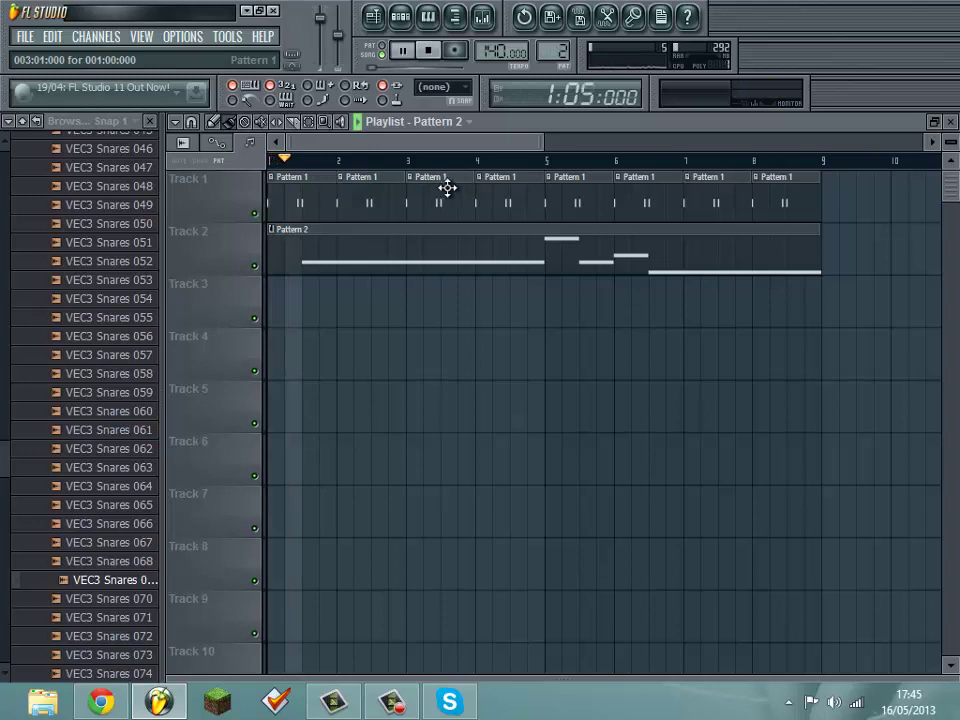
key("space")
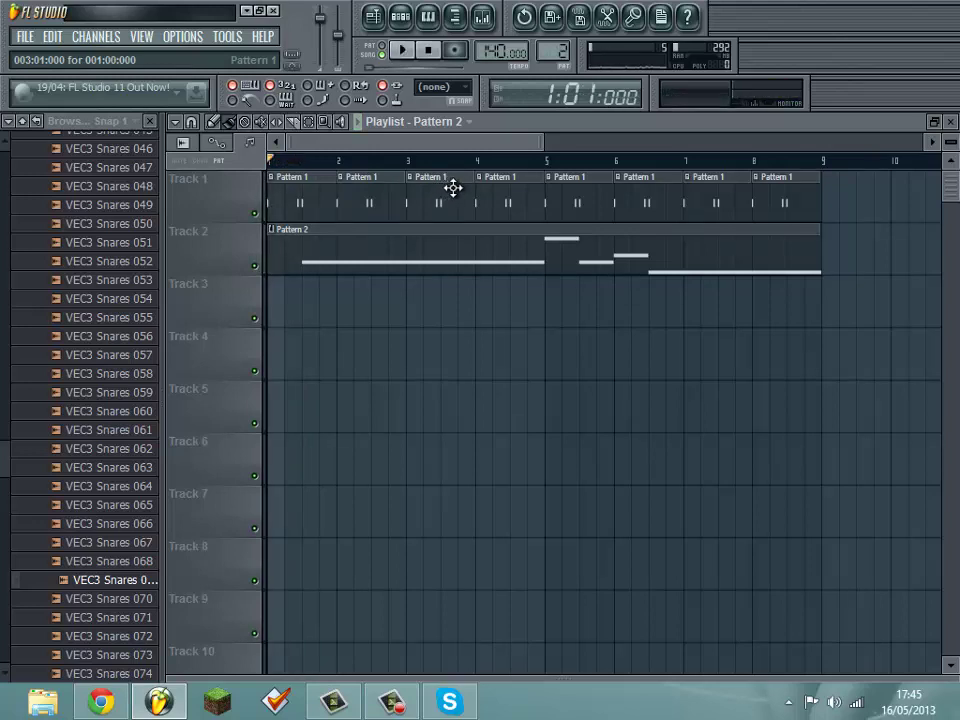